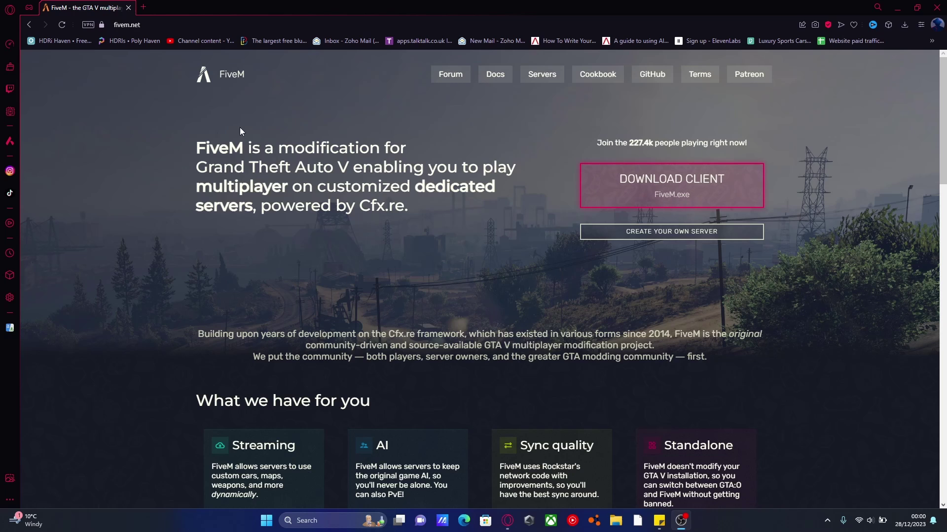
Download the FiveM client, agreeing to the platform license agreement and saving FiveM.exe in the Downloads folder
{"action": "scroll", "coordinate": [306, 162], "scroll_direction": "down", "scroll_amount": 1}
{"action": "scroll", "coordinate": [371, 185], "scroll_direction": "up", "scroll_amount": 1}
{"action": "left_click", "coordinate": [635, 190]}
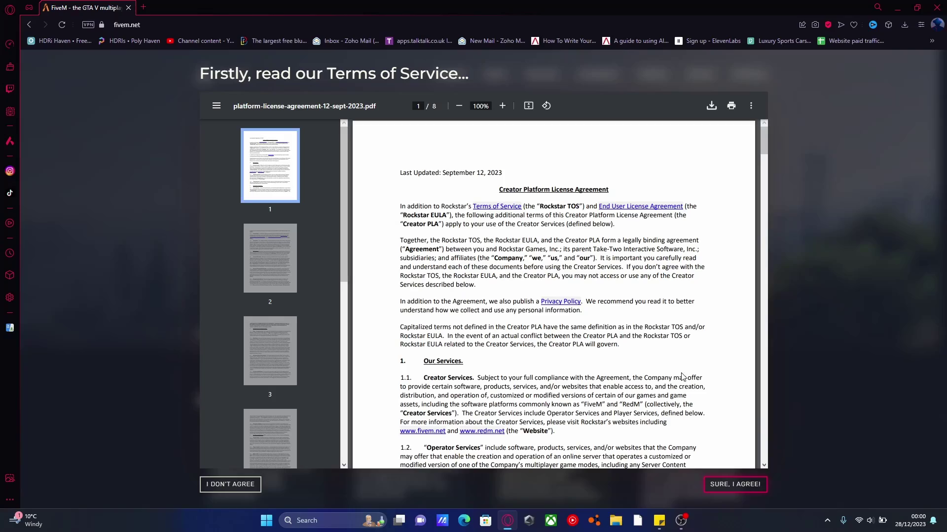
{"action": "scroll", "coordinate": [504, 270], "scroll_direction": "down", "scroll_amount": 20}
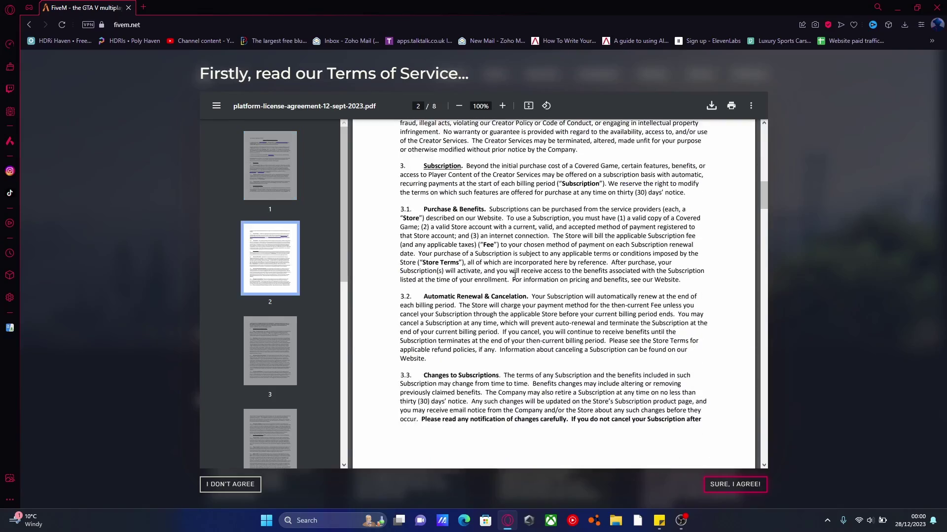
{"action": "scroll", "coordinate": [521, 271], "scroll_direction": "down", "scroll_amount": 15}
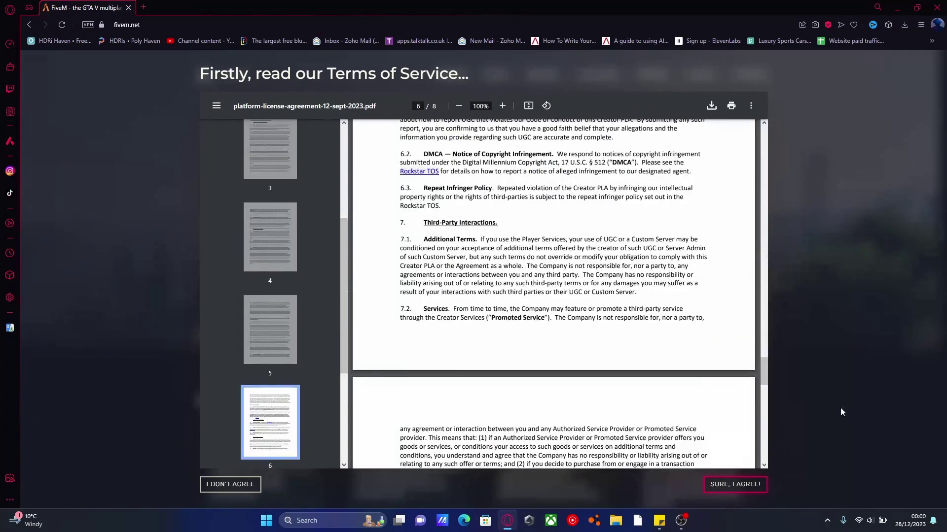
{"action": "left_click", "coordinate": [732, 485]}
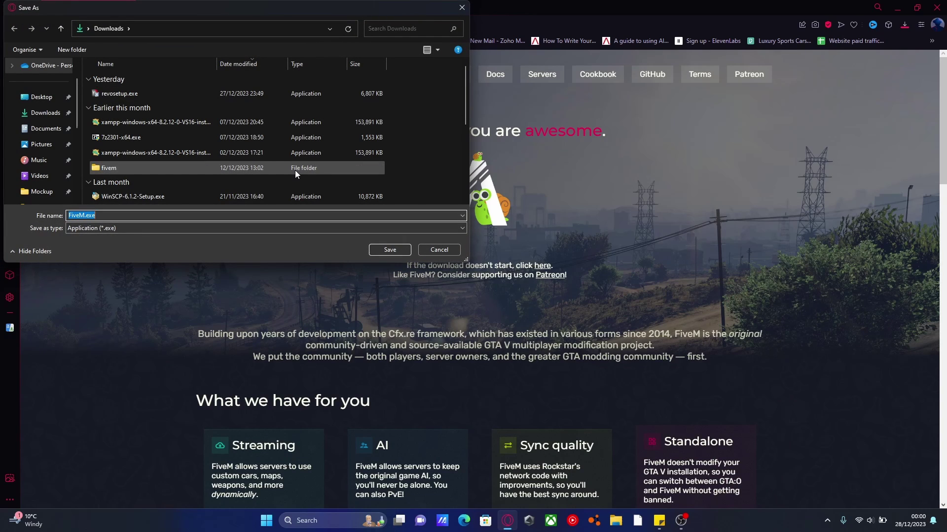
{"action": "left_click", "coordinate": [389, 251]}
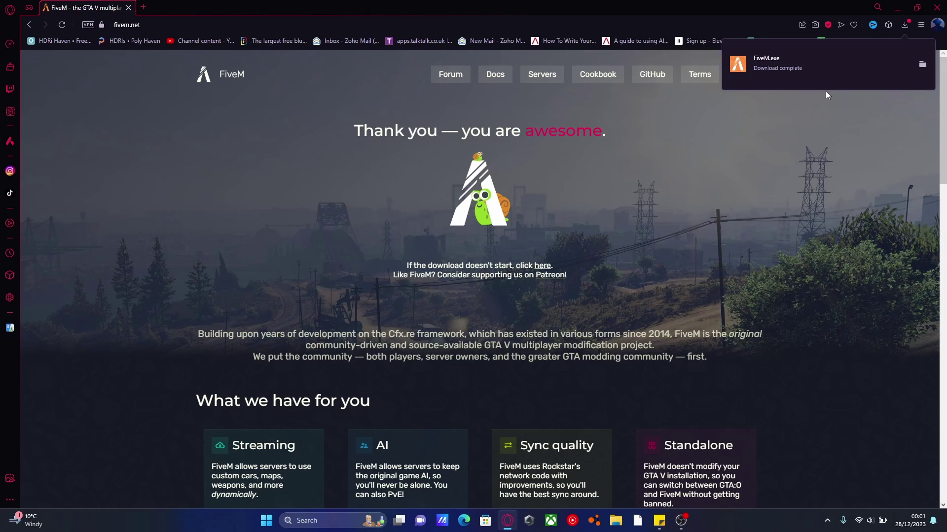
Launch the downloaded FiveM.exe and browse to C:\Program Files (x86)\Steam\steamapps\common in the game directory prompt
{"action": "left_click", "coordinate": [865, 63]}
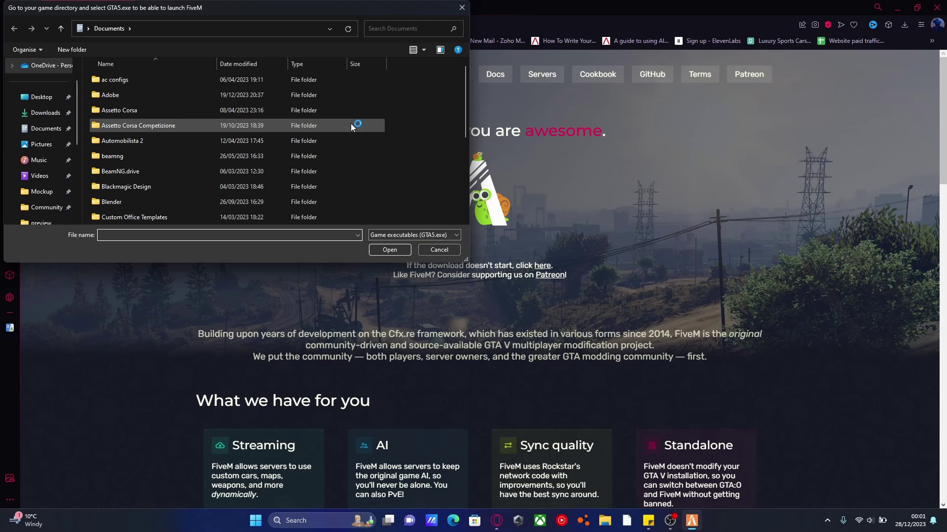
{"action": "scroll", "coordinate": [296, 143], "scroll_direction": "down", "scroll_amount": 5}
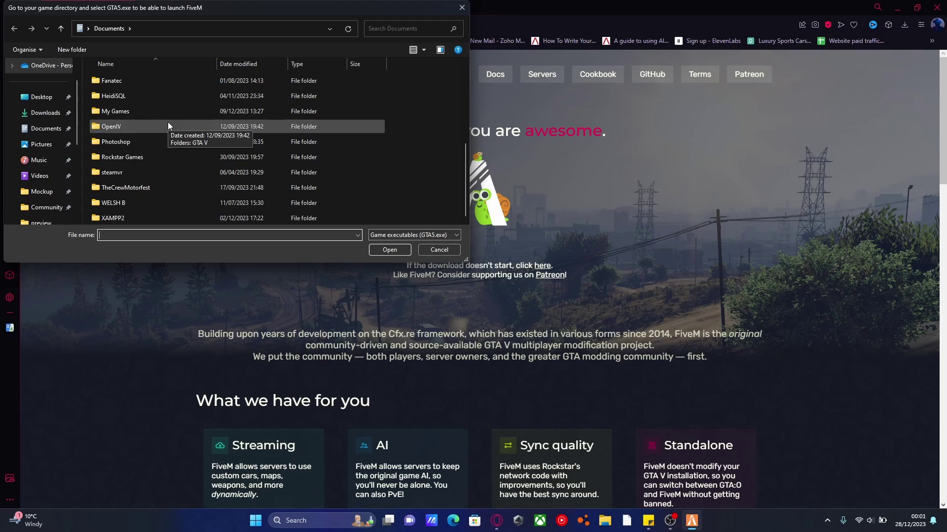
{"action": "scroll", "coordinate": [35, 170], "scroll_direction": "down", "scroll_amount": 3}
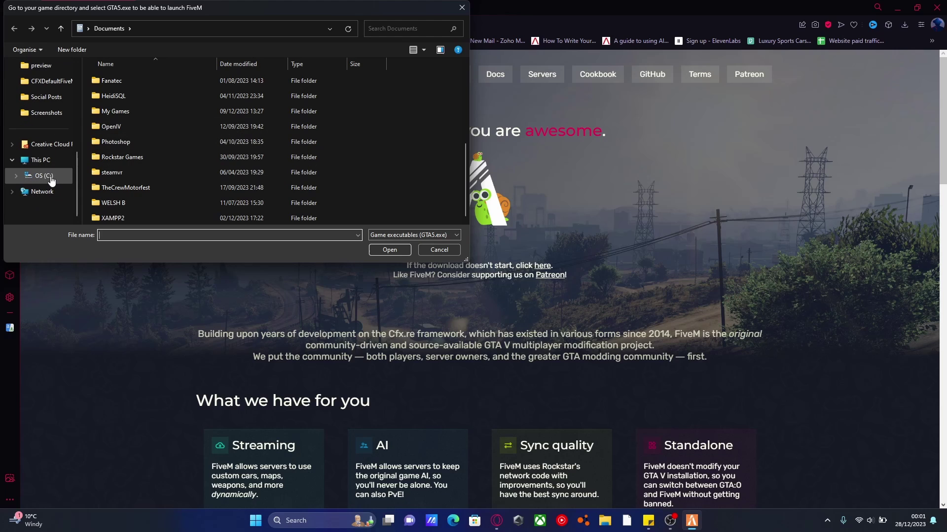
{"action": "left_click", "coordinate": [44, 175]}
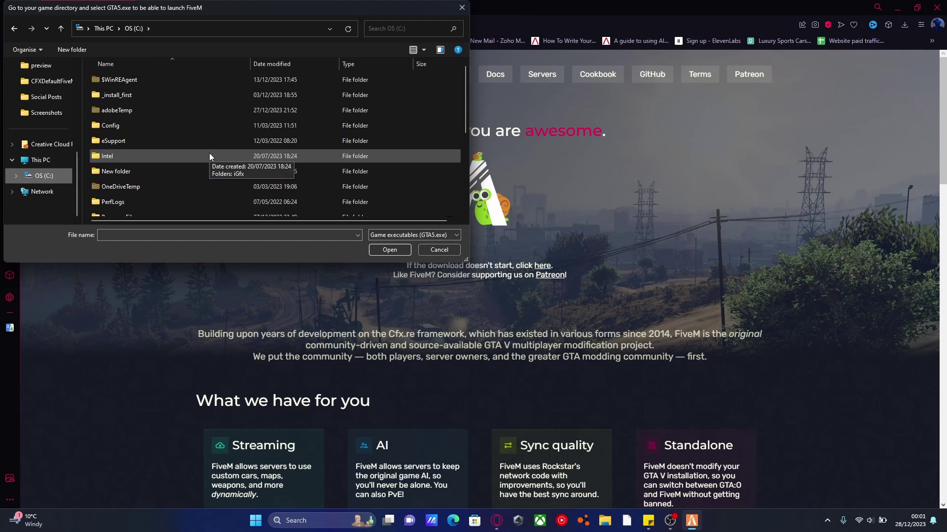
{"action": "scroll", "coordinate": [209, 157], "scroll_direction": "down", "scroll_amount": 1}
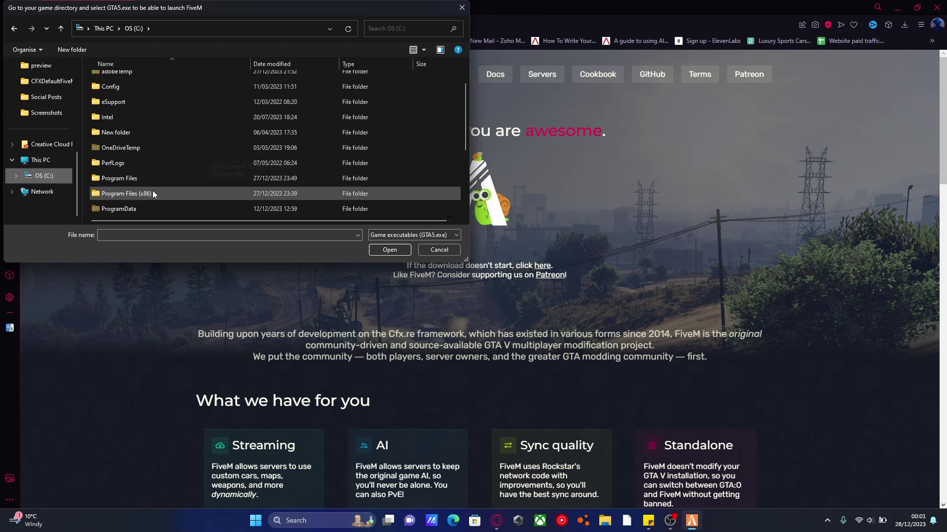
{"action": "double_click", "coordinate": [164, 197]}
{"action": "scroll", "coordinate": [248, 185], "scroll_direction": "down", "scroll_amount": 5}
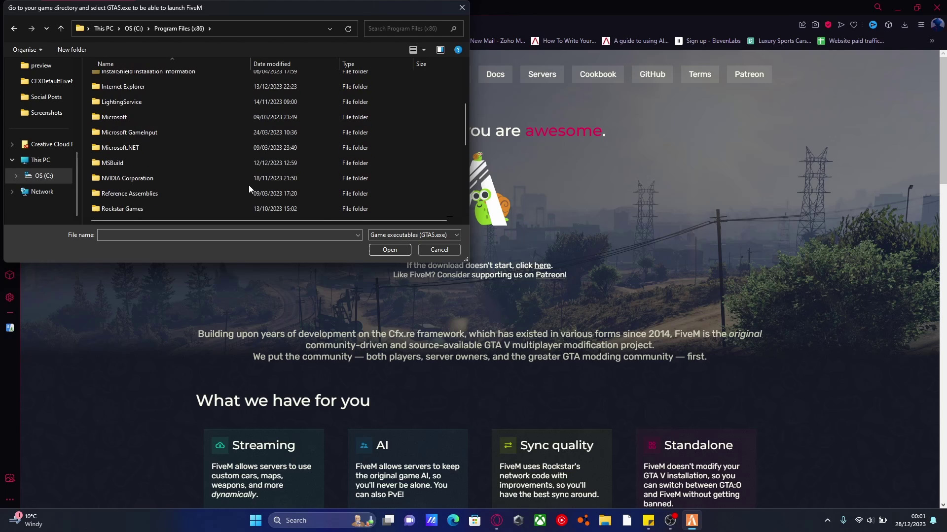
{"action": "double_click", "coordinate": [126, 102]}
{"action": "scroll", "coordinate": [148, 118], "scroll_direction": "down", "scroll_amount": 2}
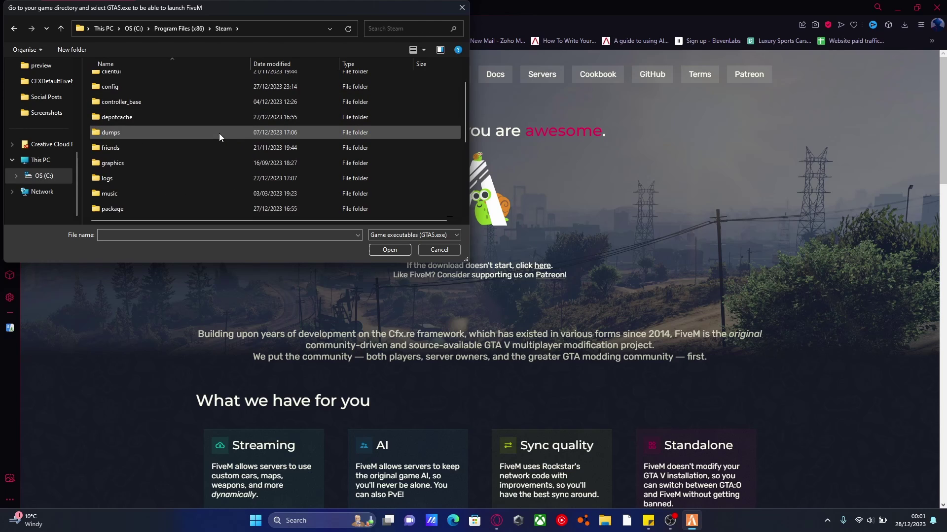
{"action": "scroll", "coordinate": [173, 166], "scroll_direction": "down", "scroll_amount": 1}
{"action": "double_click", "coordinate": [159, 170]}
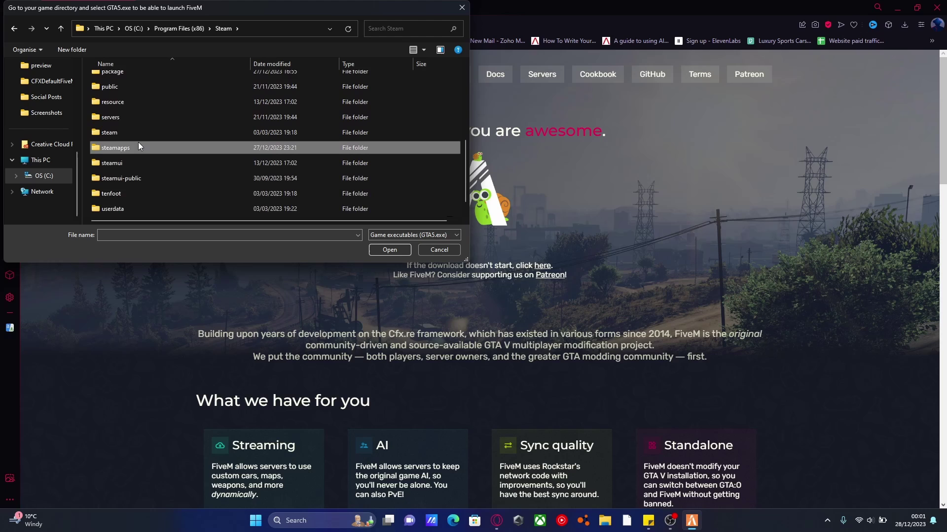
{"action": "double_click", "coordinate": [171, 78]}
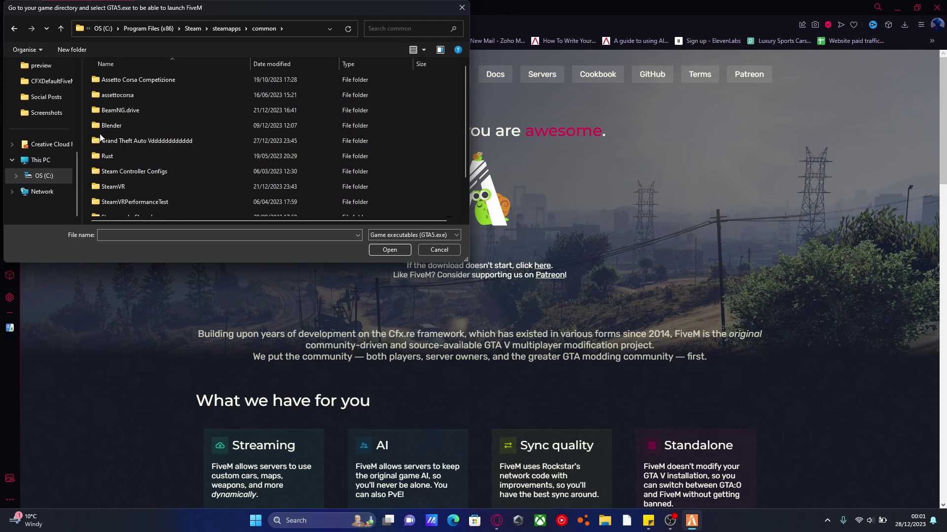
Rename the misspelled Grand Theft Auto folder to "Grand Theft Auto V"
{"action": "left_click", "coordinate": [149, 142]}
{"action": "left_click", "coordinate": [180, 141]}
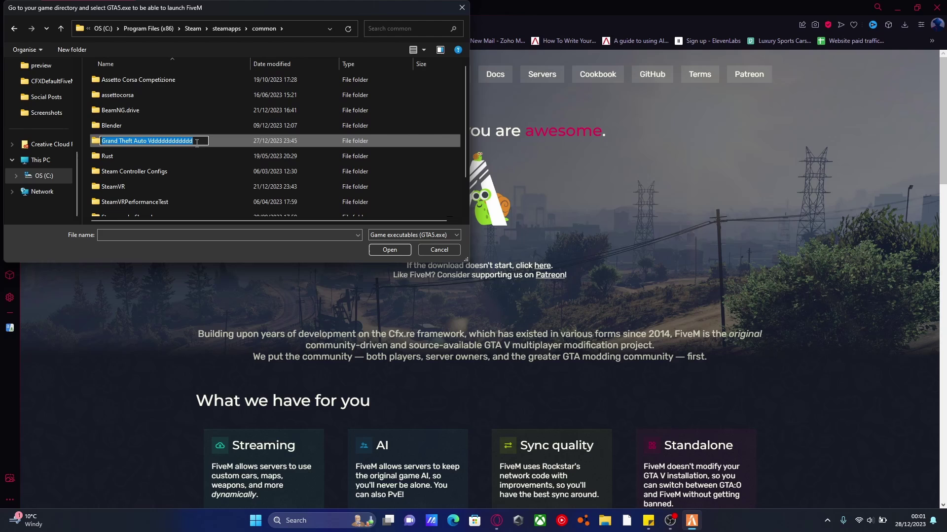
{"action": "left_click_drag", "start_coordinate": [202, 142], "coordinate": [153, 149]}
{"action": "key", "text": "BackSpace"}
{"action": "key", "text": "Return"}
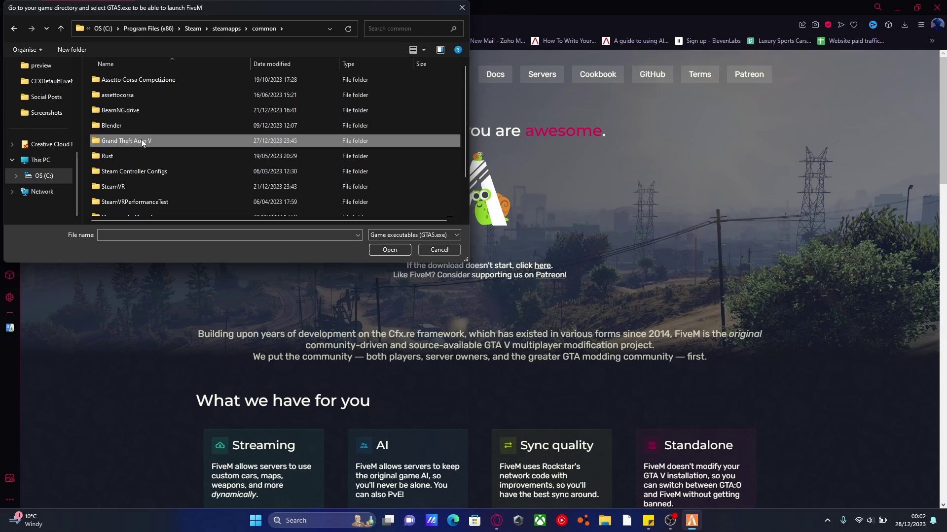
Choose GTA5.exe in the Grand Theft Auto V folder as the game executable and agree to the local game data update
{"action": "left_click", "coordinate": [386, 251]}
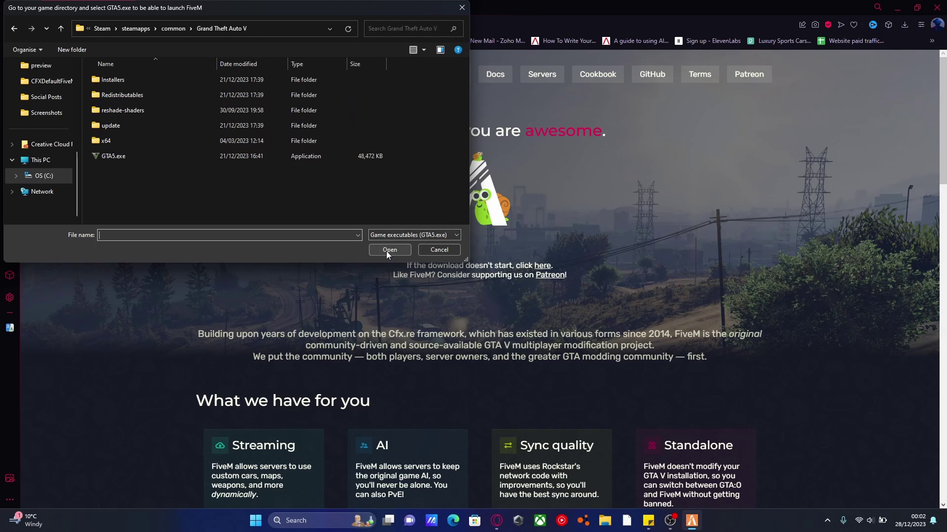
{"action": "left_click", "coordinate": [114, 156]}
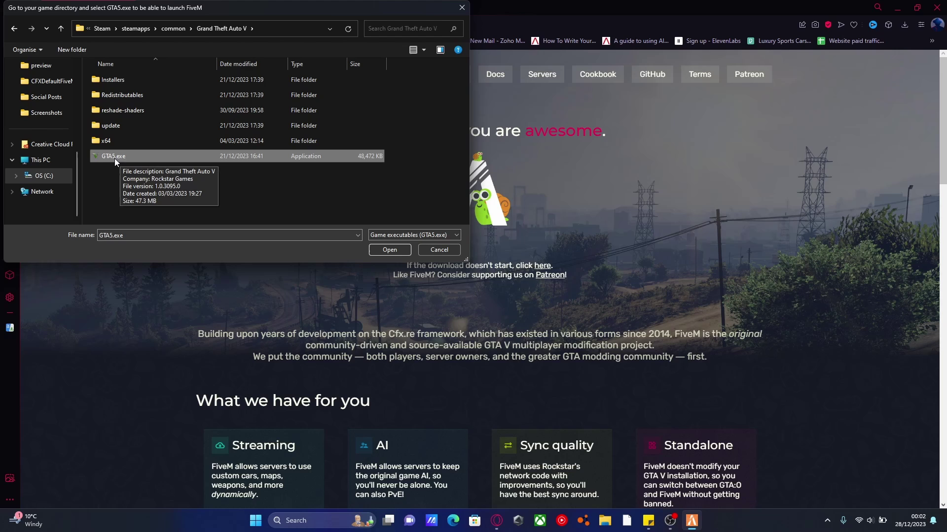
{"action": "left_click", "coordinate": [377, 249]}
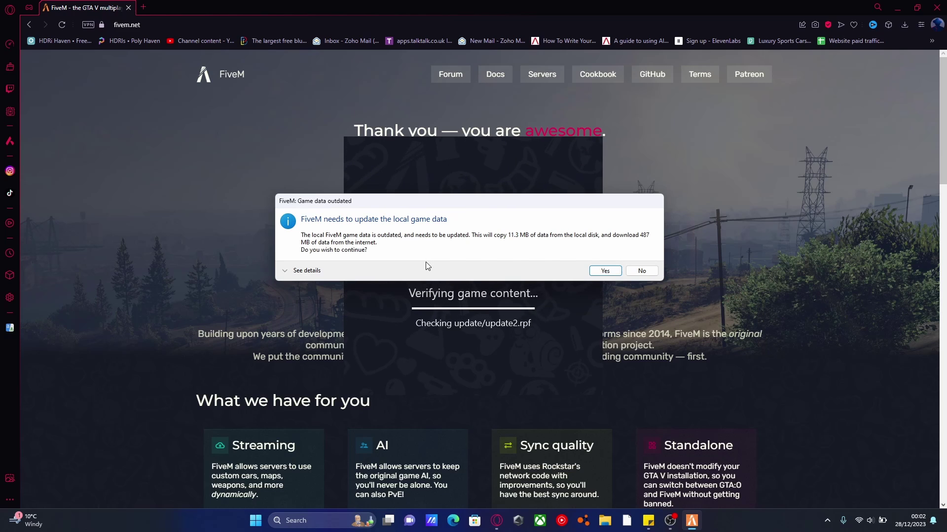
{"action": "left_click", "coordinate": [606, 273]}
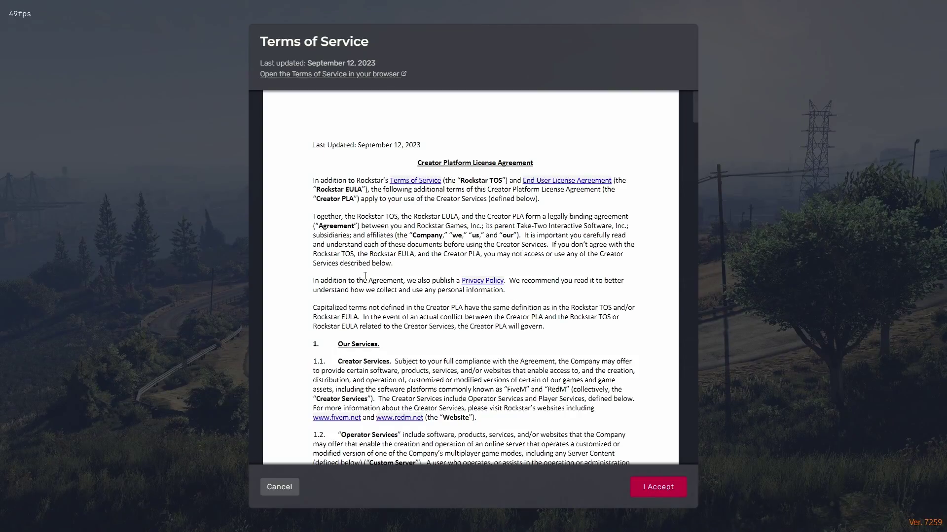
Accept the Terms of Service and skip account registration with the option not to be asked again
{"action": "scroll", "coordinate": [394, 296], "scroll_direction": "down", "scroll_amount": 15}
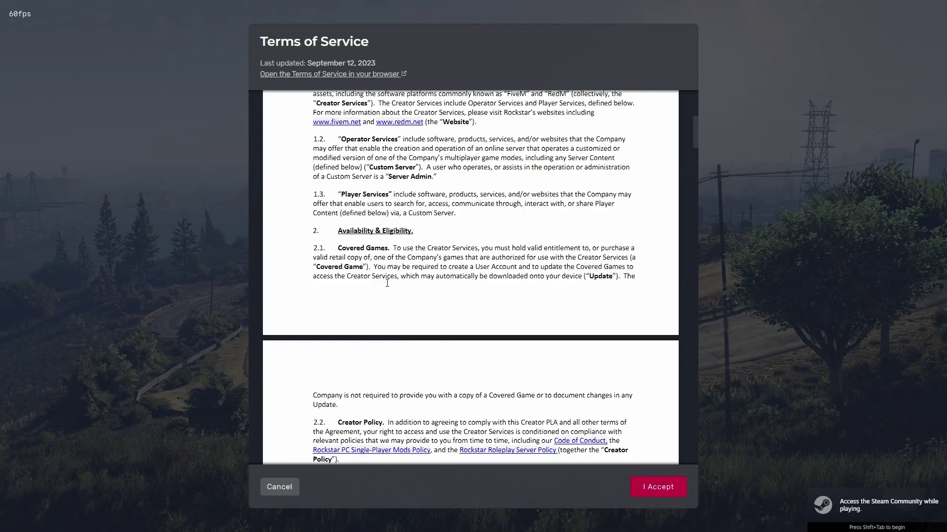
{"action": "scroll", "coordinate": [387, 283], "scroll_direction": "down", "scroll_amount": 20}
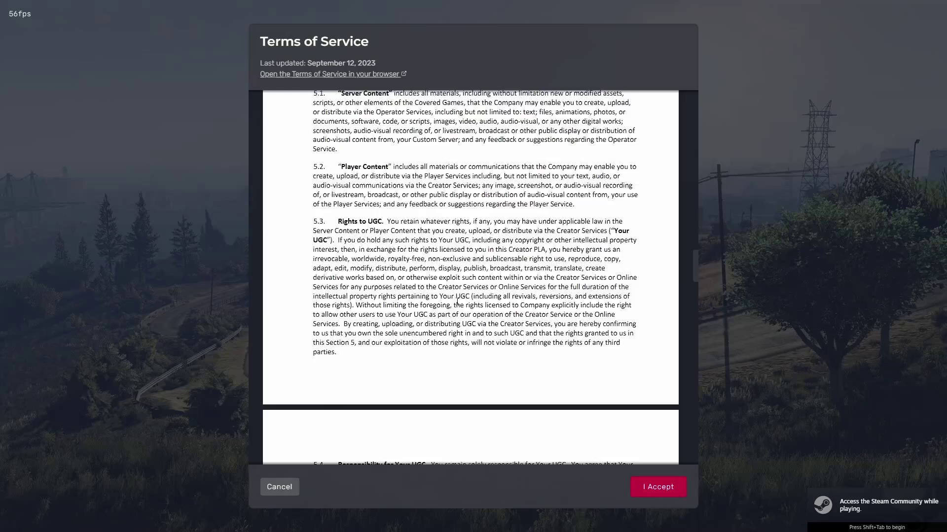
{"action": "scroll", "coordinate": [456, 298], "scroll_direction": "down", "scroll_amount": 8}
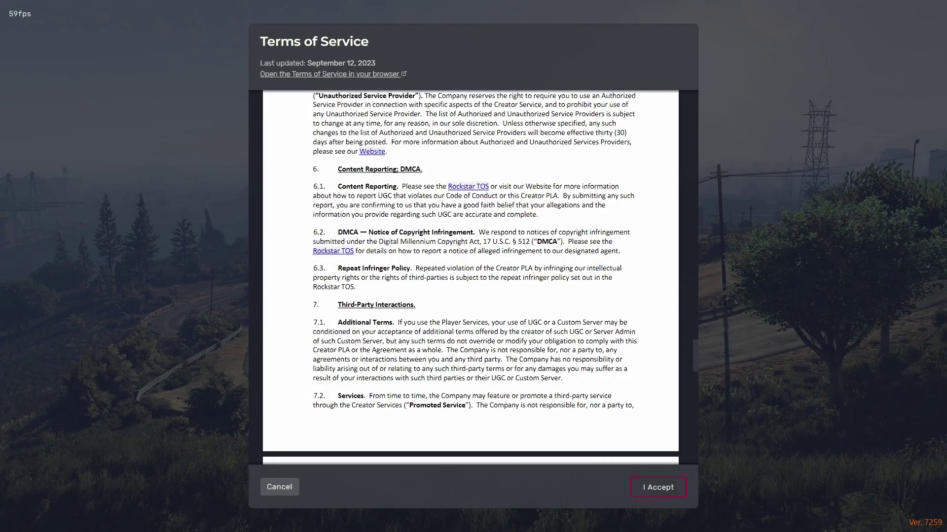
{"action": "key", "text": "Return"}
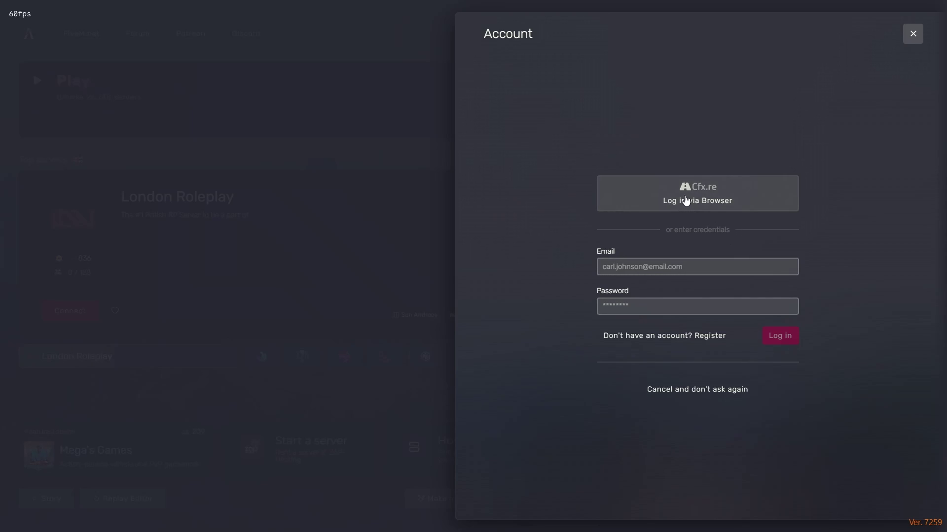
{"action": "left_click", "coordinate": [704, 335]}
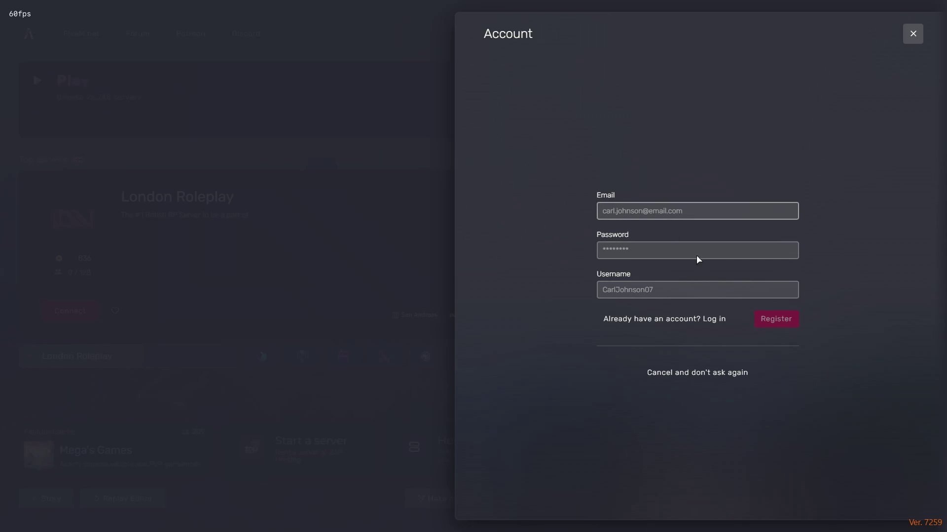
{"action": "left_click", "coordinate": [703, 373]}
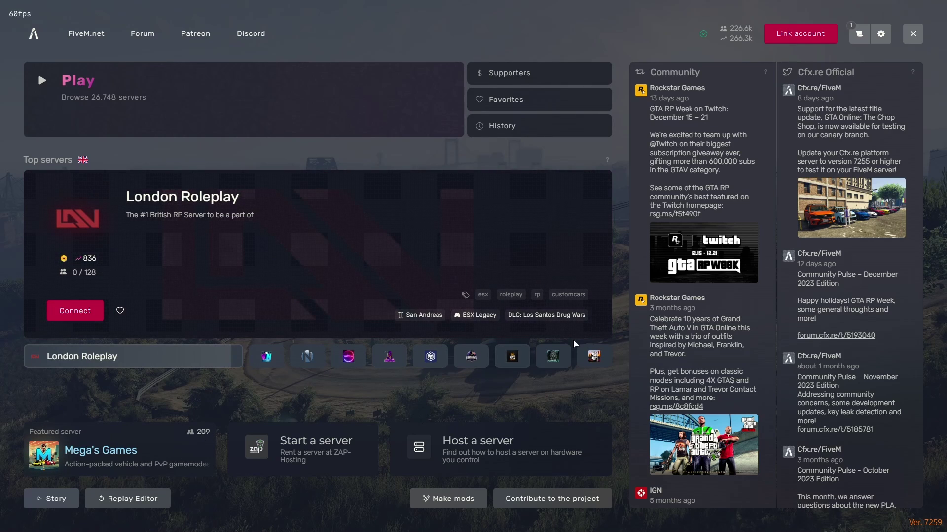
Browse the full server list and examine the Vanity Network server's details page from the home screen
{"action": "left_click", "coordinate": [43, 90]}
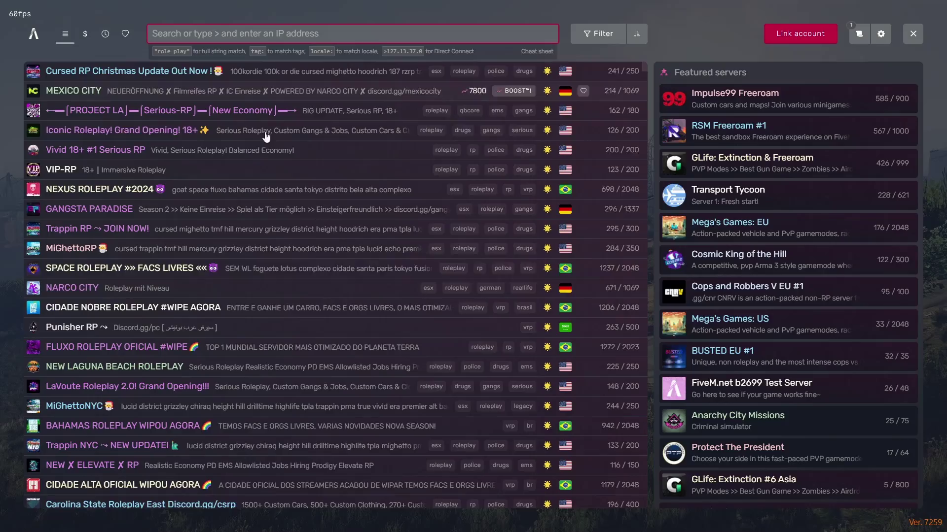
{"action": "scroll", "coordinate": [401, 286], "scroll_direction": "down", "scroll_amount": 15}
{"action": "scroll", "coordinate": [384, 295], "scroll_direction": "up", "scroll_amount": 5}
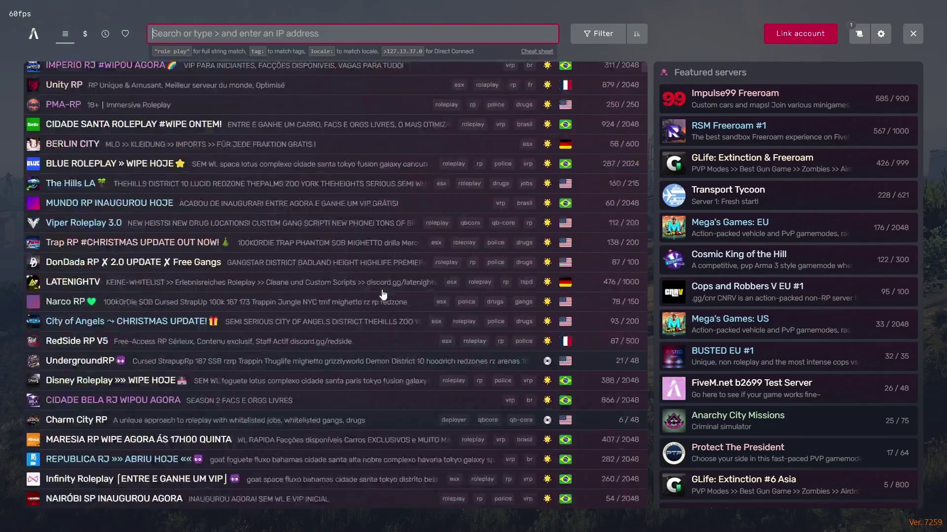
{"action": "scroll", "coordinate": [377, 293], "scroll_direction": "up", "scroll_amount": 12}
{"action": "scroll", "coordinate": [336, 239], "scroll_direction": "down", "scroll_amount": 6}
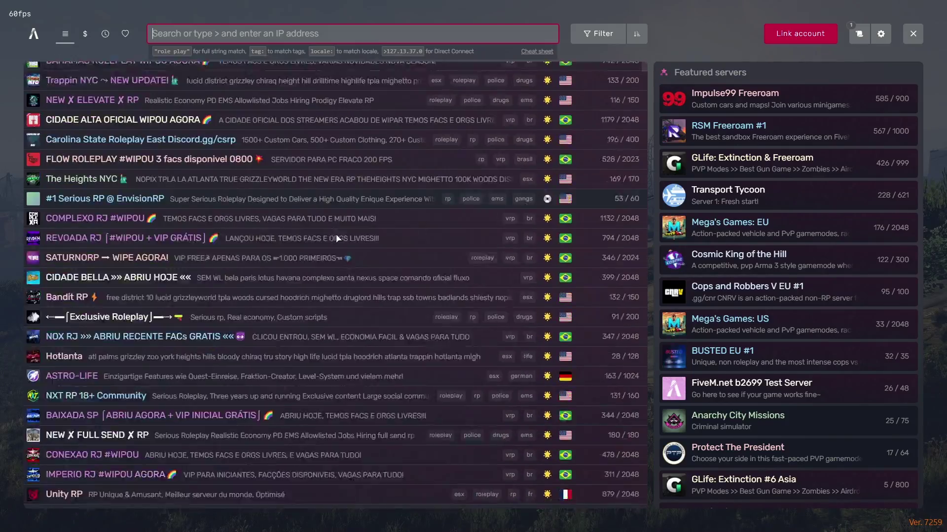
{"action": "scroll", "coordinate": [336, 237], "scroll_direction": "down", "scroll_amount": 15}
{"action": "scroll", "coordinate": [430, 287], "scroll_direction": "up", "scroll_amount": 5}
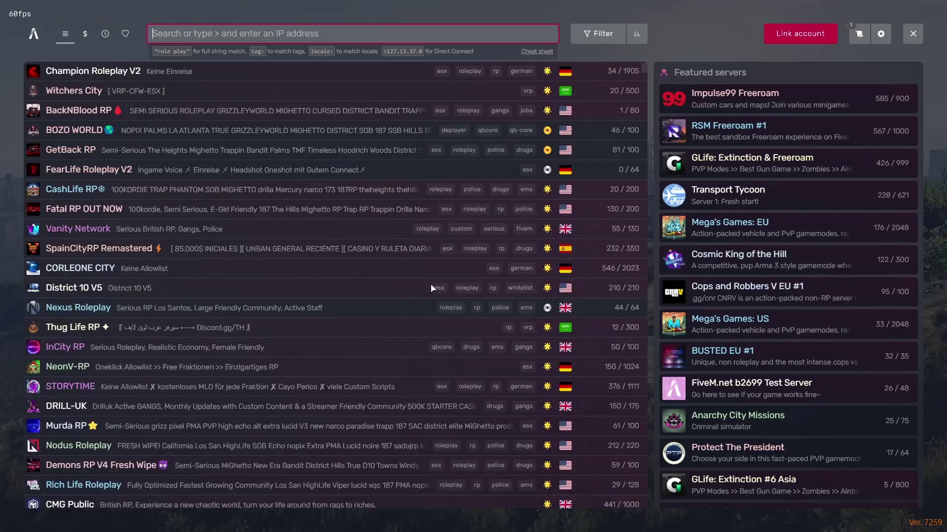
{"action": "scroll", "coordinate": [373, 247], "scroll_direction": "down", "scroll_amount": 15}
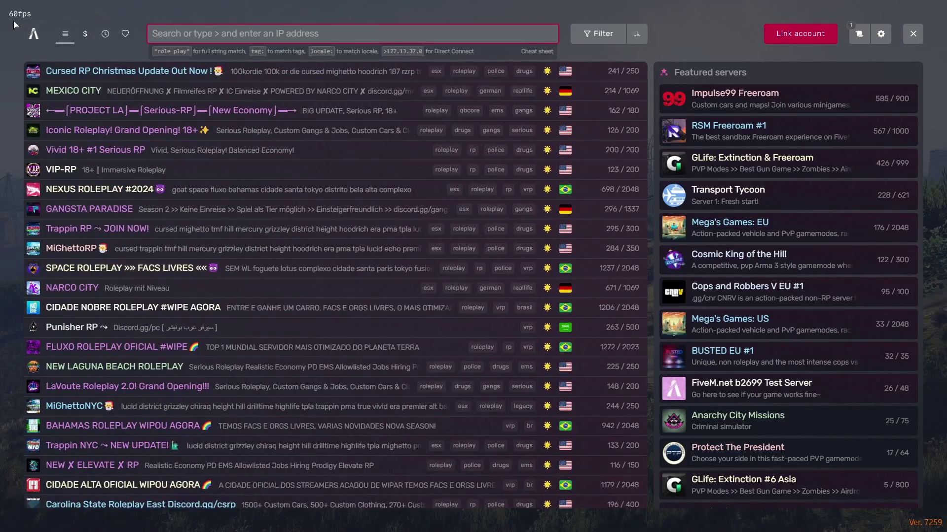
{"action": "left_click", "coordinate": [33, 34]}
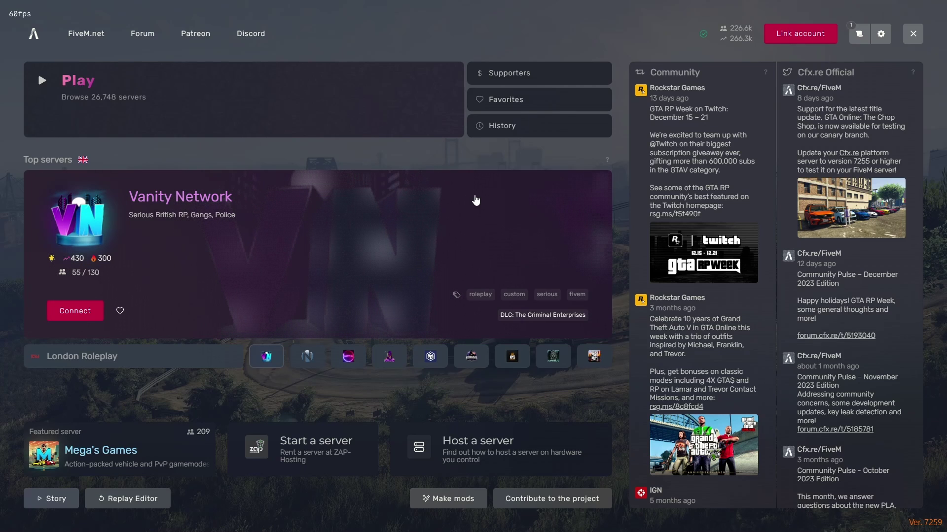
{"action": "left_click", "coordinate": [378, 230]}
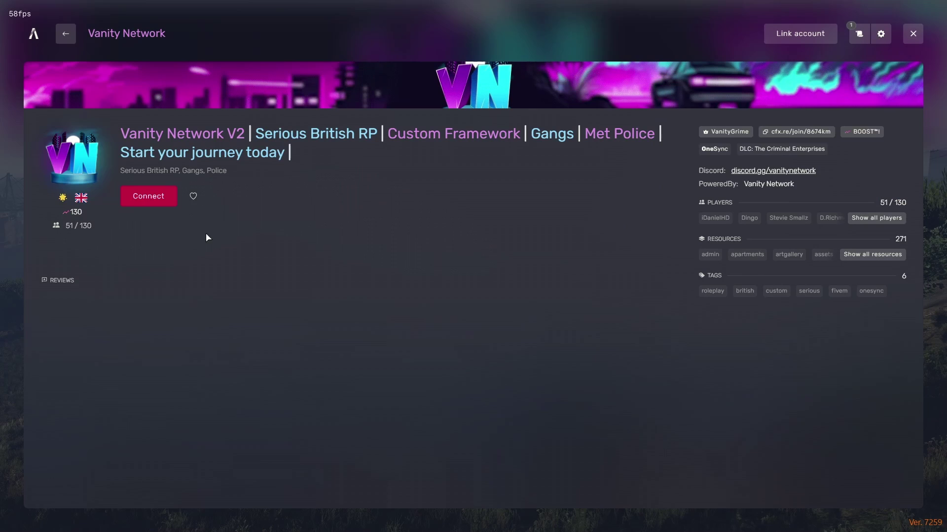
{"action": "left_click", "coordinate": [65, 33]}
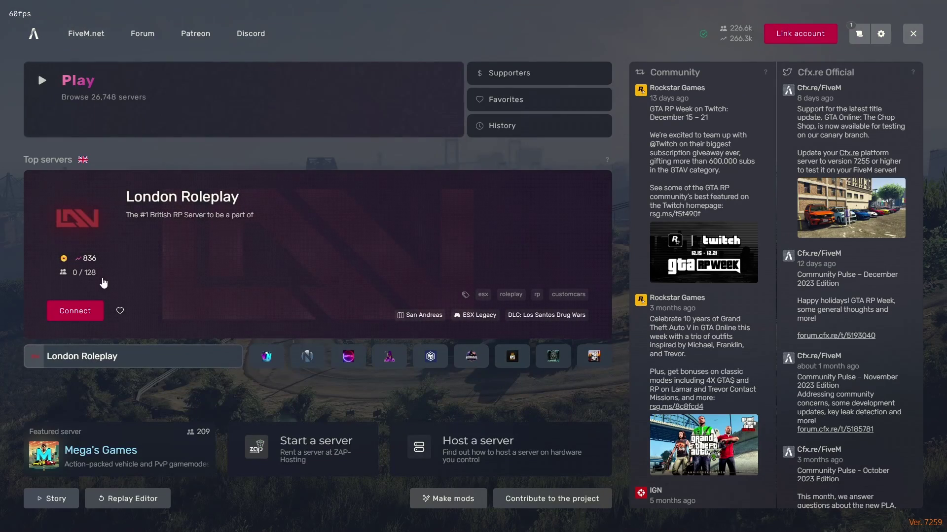
Try to connect to the London Roleplay server, accepting the restart and game data update, then cancel the connection
{"action": "left_click", "coordinate": [74, 311]}
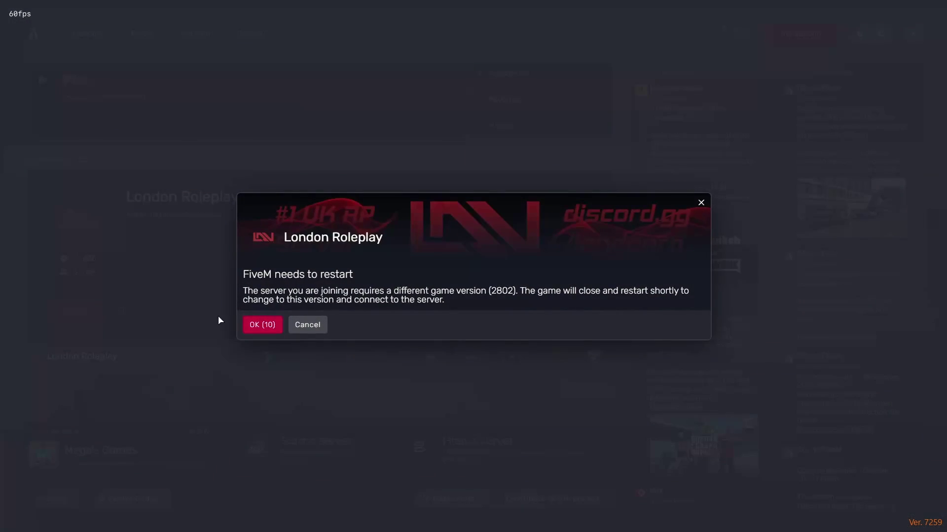
{"action": "left_click", "coordinate": [265, 328]}
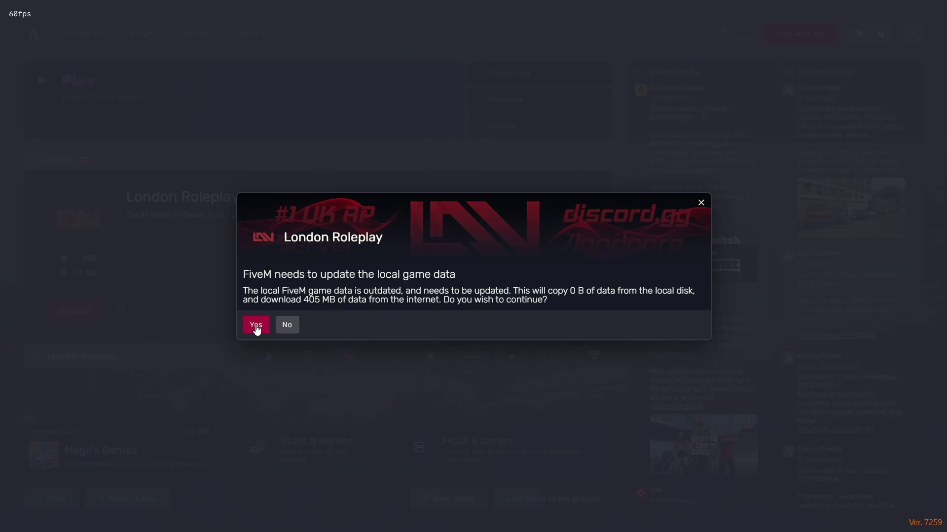
{"action": "left_click", "coordinate": [256, 329]}
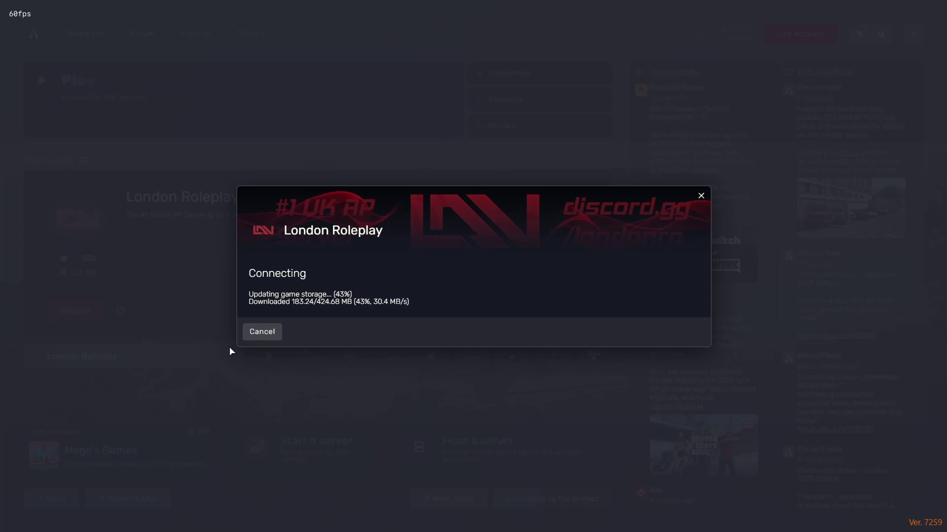
{"action": "left_click", "coordinate": [261, 331]}
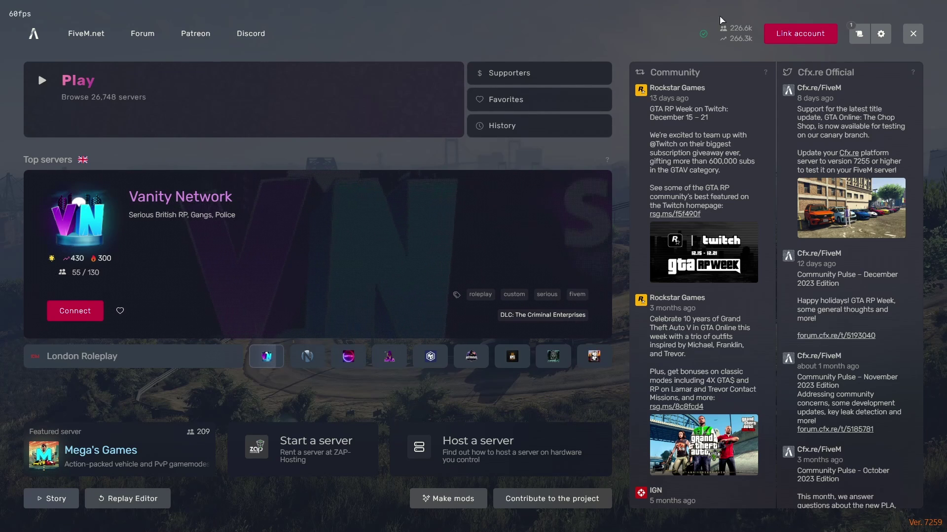
Exit the FiveM client and return to the FiveM website in the browser
{"action": "left_click", "coordinate": [913, 33]}
{"action": "left_click", "coordinate": [819, 35]}
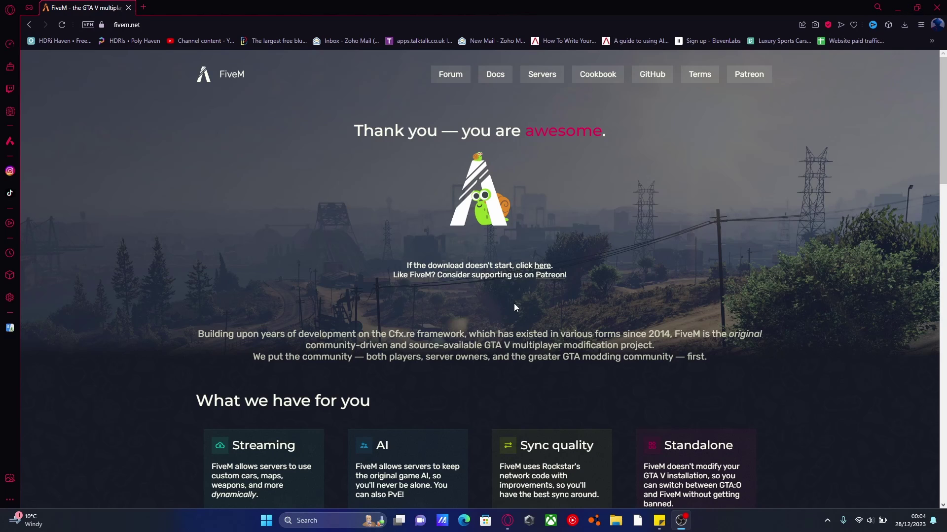
{"action": "scroll", "coordinate": [513, 307], "scroll_direction": "down", "scroll_amount": 1}
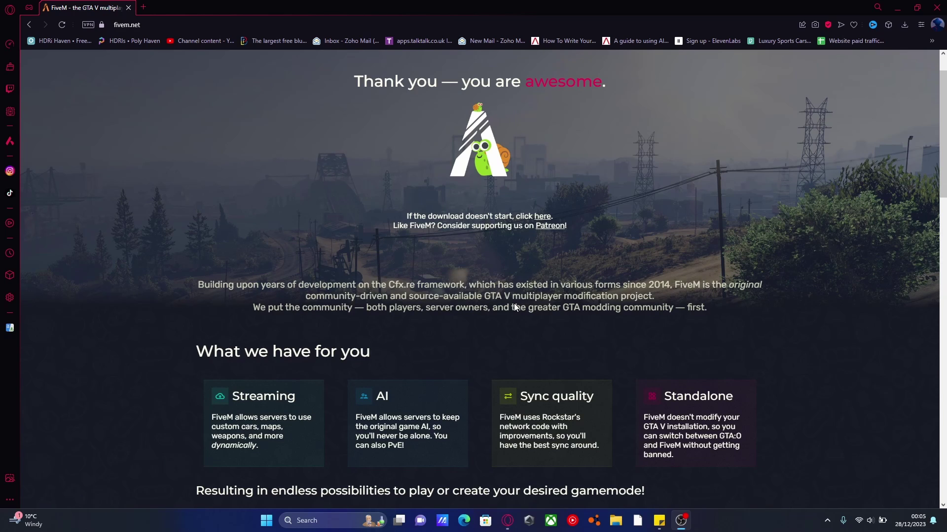
{"action": "scroll", "coordinate": [514, 306], "scroll_direction": "down", "scroll_amount": 4}
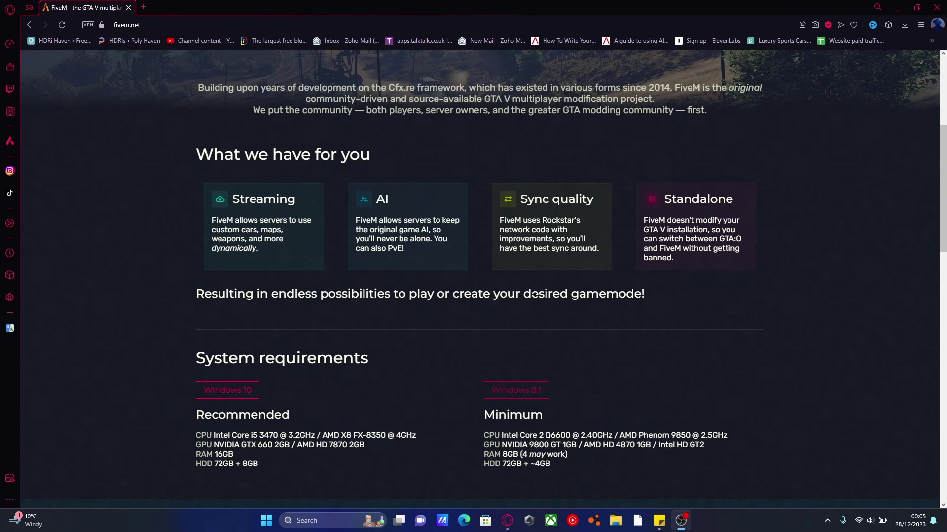
{"action": "scroll", "coordinate": [525, 255], "scroll_direction": "up", "scroll_amount": 5}
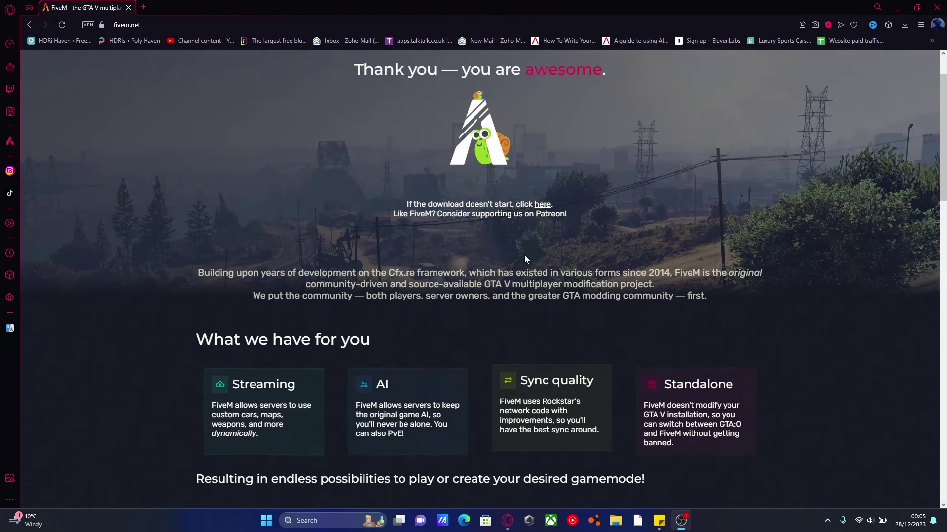
{"action": "scroll", "coordinate": [557, 278], "scroll_direction": "down", "scroll_amount": 2}
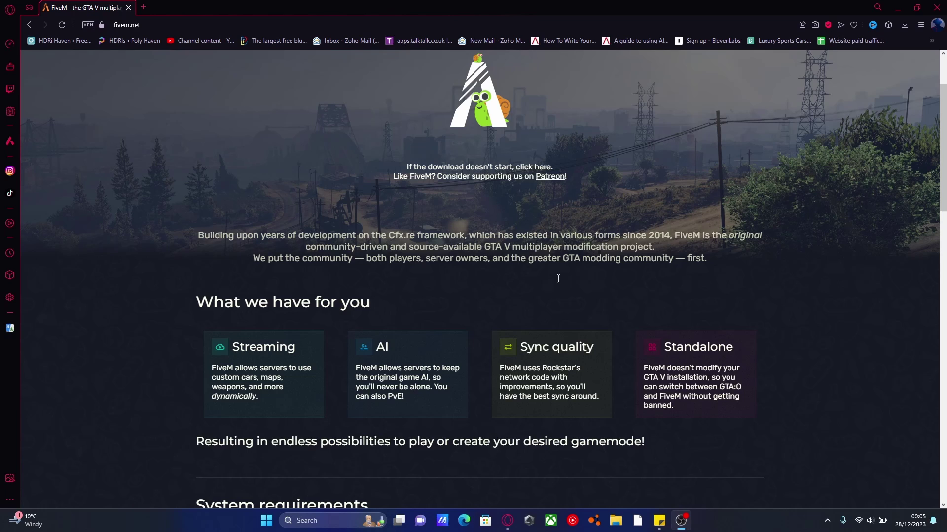
{"action": "scroll", "coordinate": [558, 279], "scroll_direction": "up", "scroll_amount": 2}
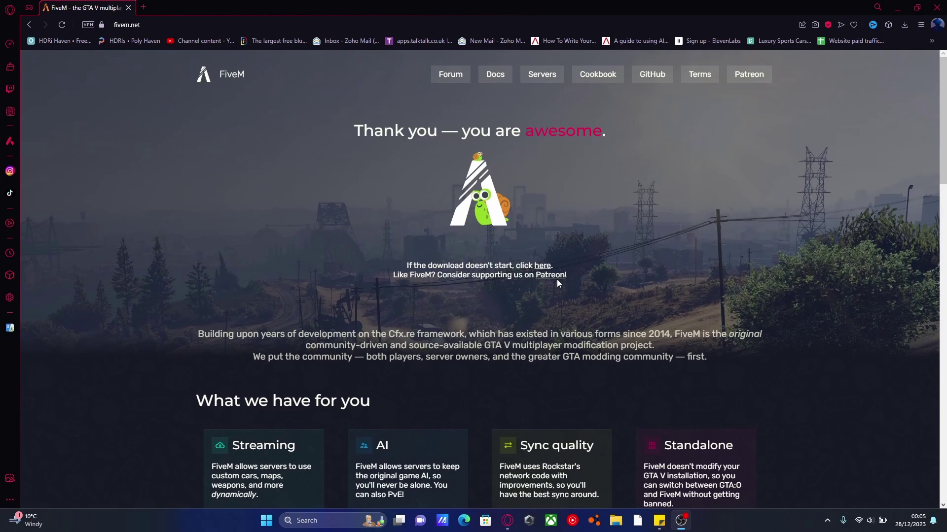